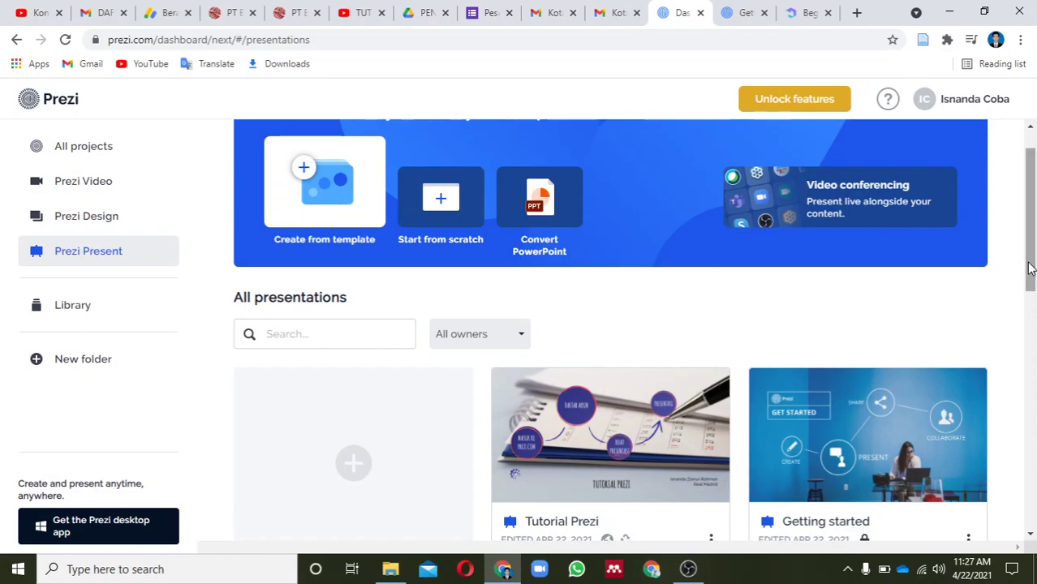
pyautogui.moveTo(1031, 270); pyautogui.dragTo(1031, 264)
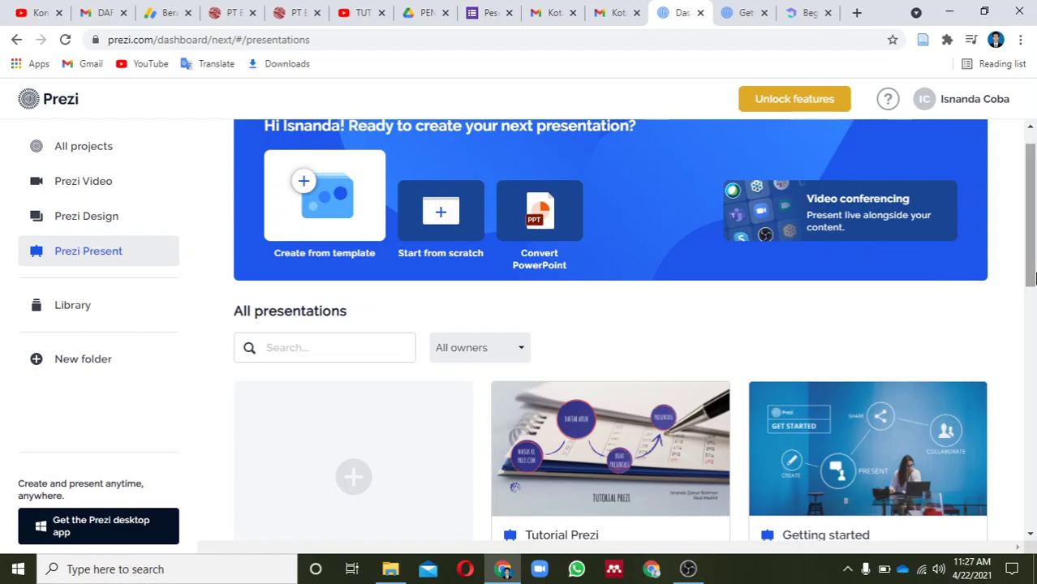
pyautogui.moveTo(1032, 278); pyautogui.dragTo(1032, 270)
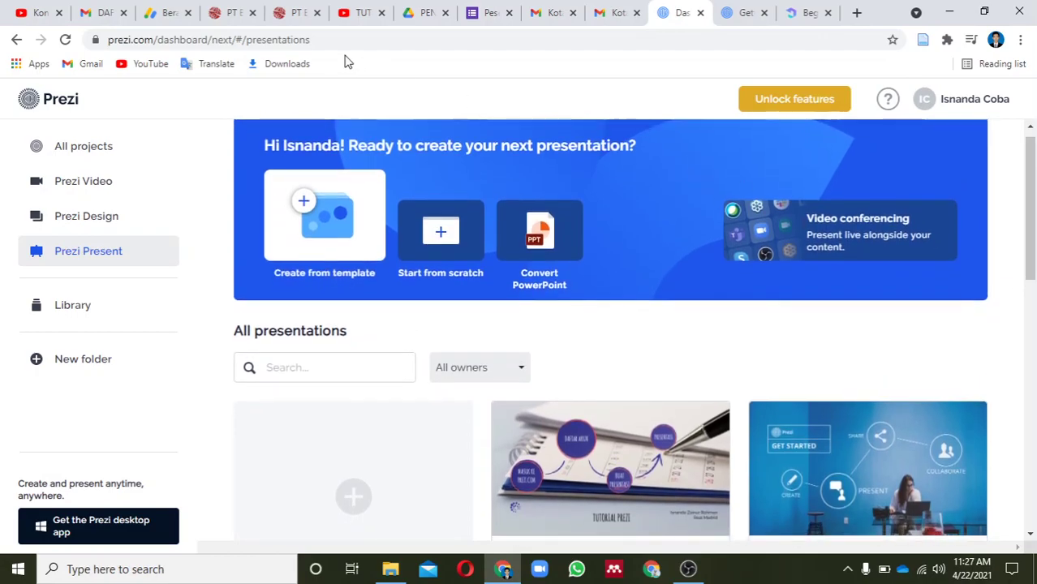
pyautogui.click(332, 38)
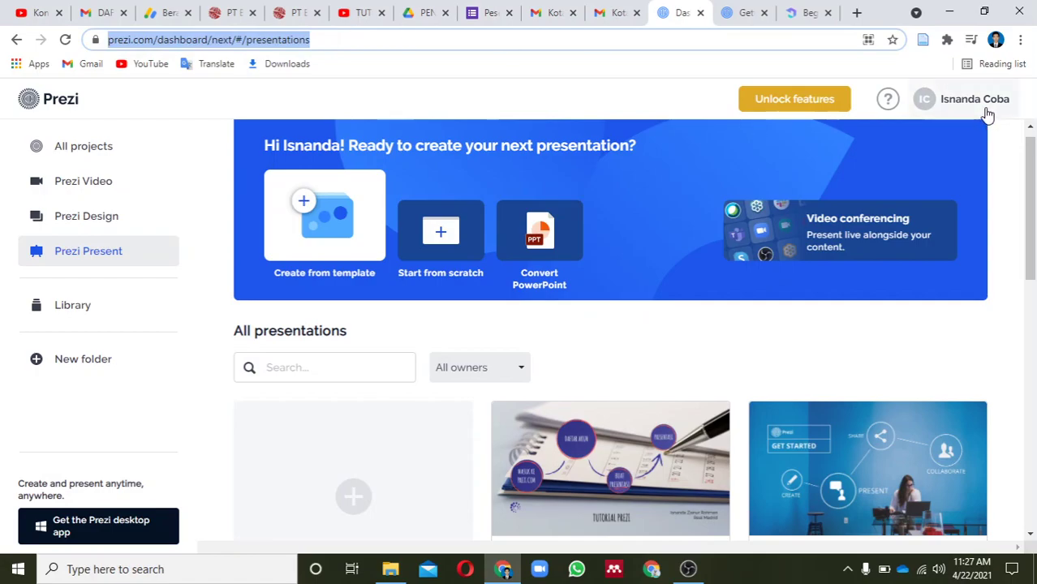
pyautogui.click(838, 355)
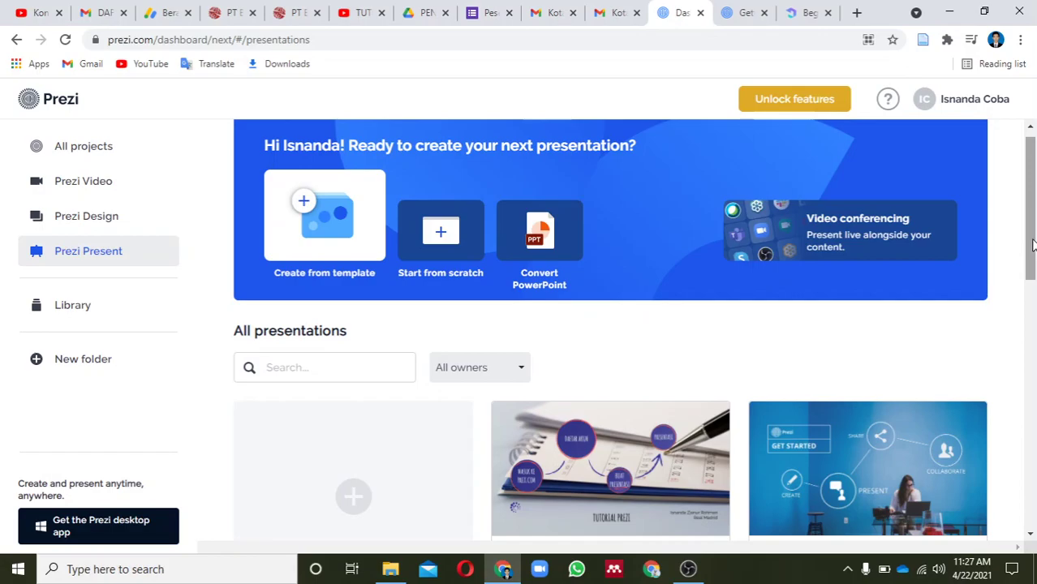
# Filter the presentations list by owner to show only those created by me.
pyautogui.scroll(-1, 762, 369)
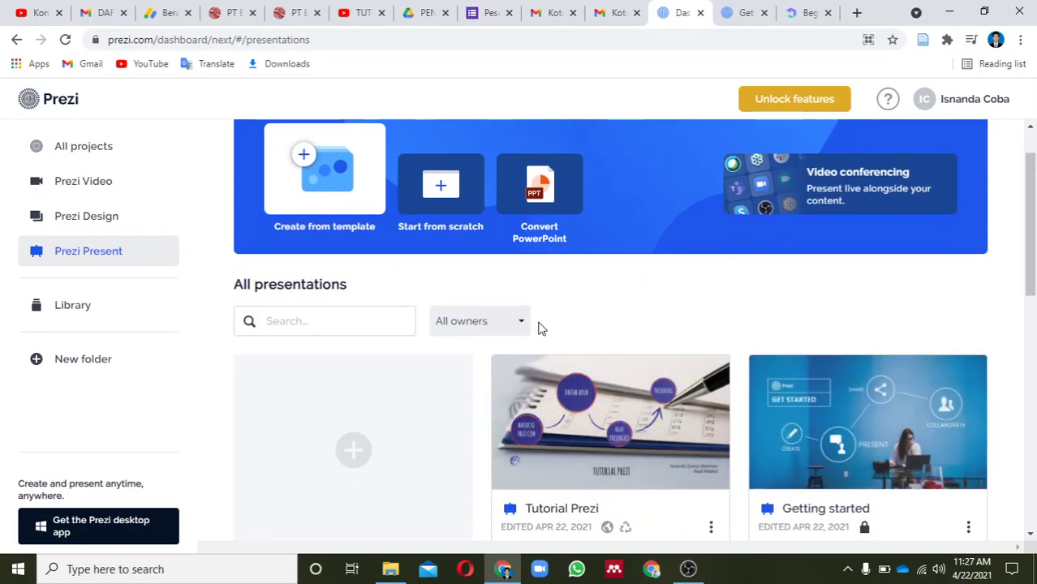
pyautogui.moveTo(706, 390)
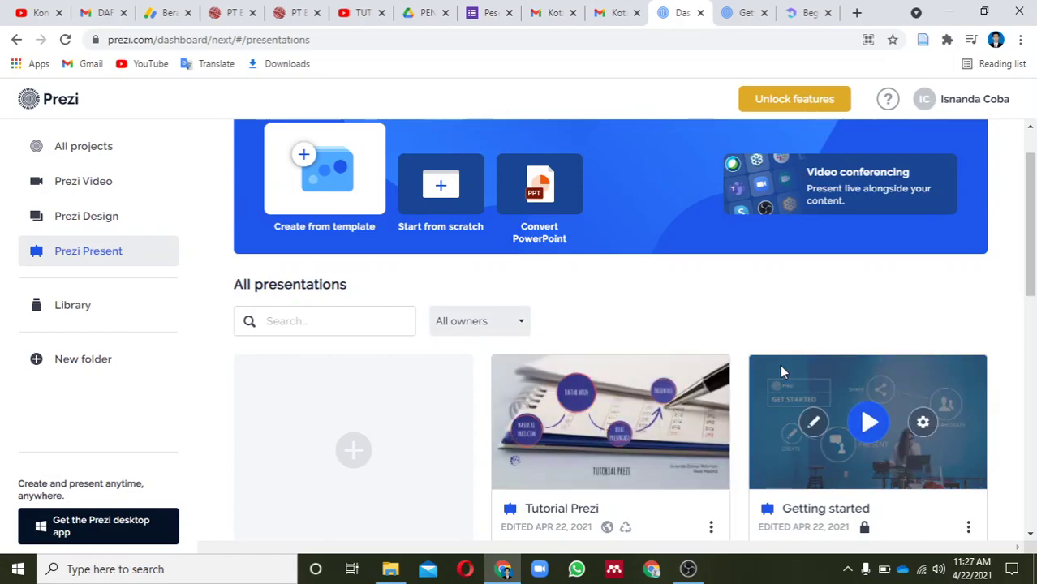
pyautogui.moveTo(763, 393)
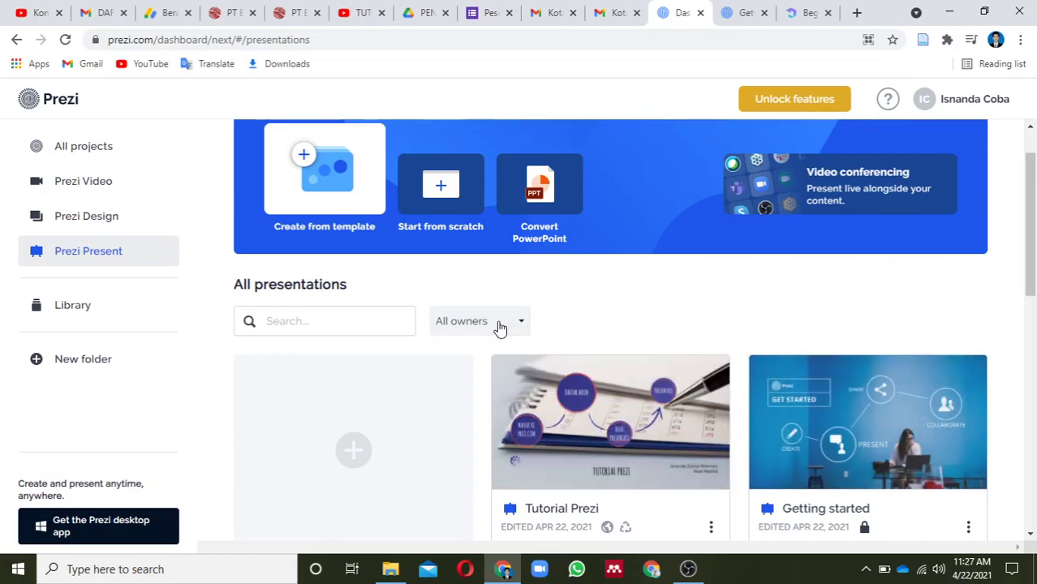
pyautogui.click(485, 325)
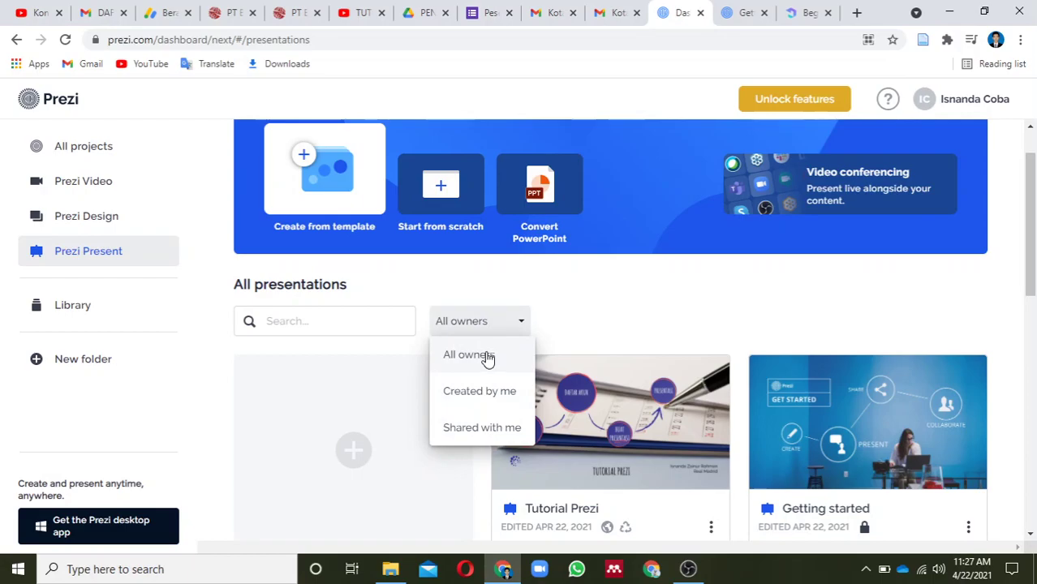
pyautogui.click(490, 394)
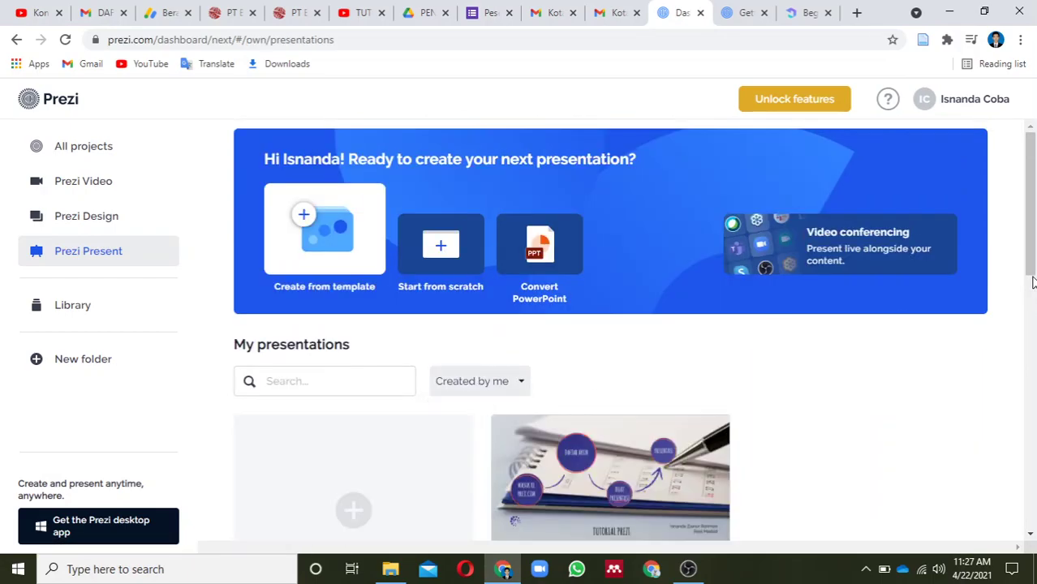
# Check the Download option of the Tutorial Prezi presentation, view its linked help article, and return to the dashboard.
pyautogui.scroll(-3, 816, 409)
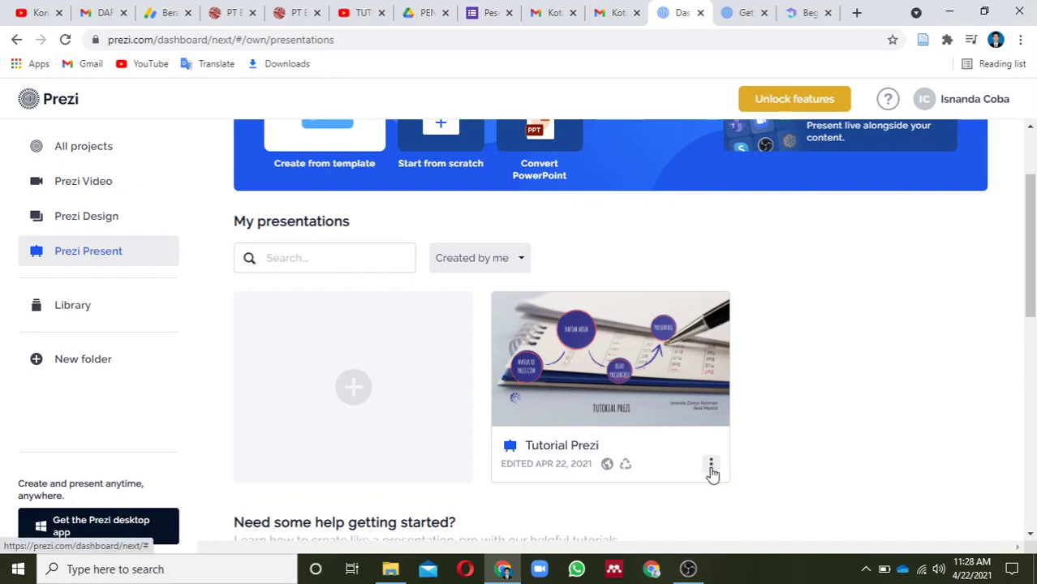
pyautogui.click(711, 467)
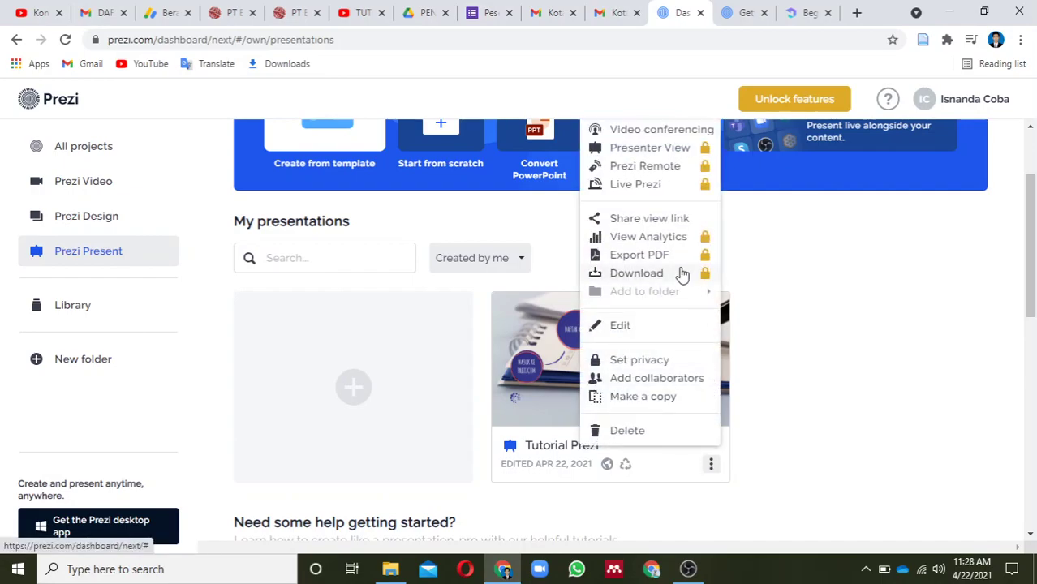
pyautogui.moveTo(681, 280)
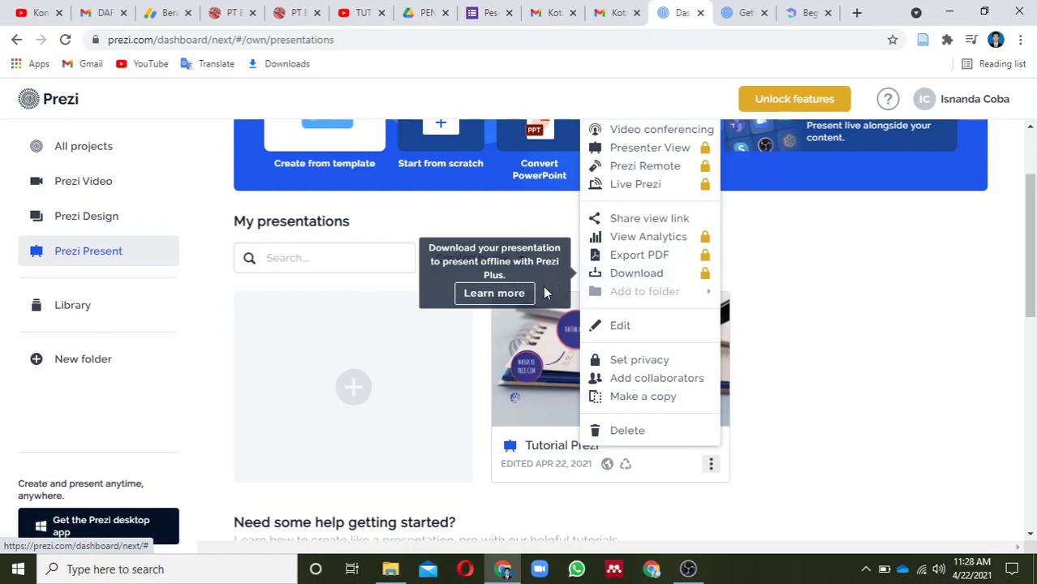
pyautogui.click(494, 295)
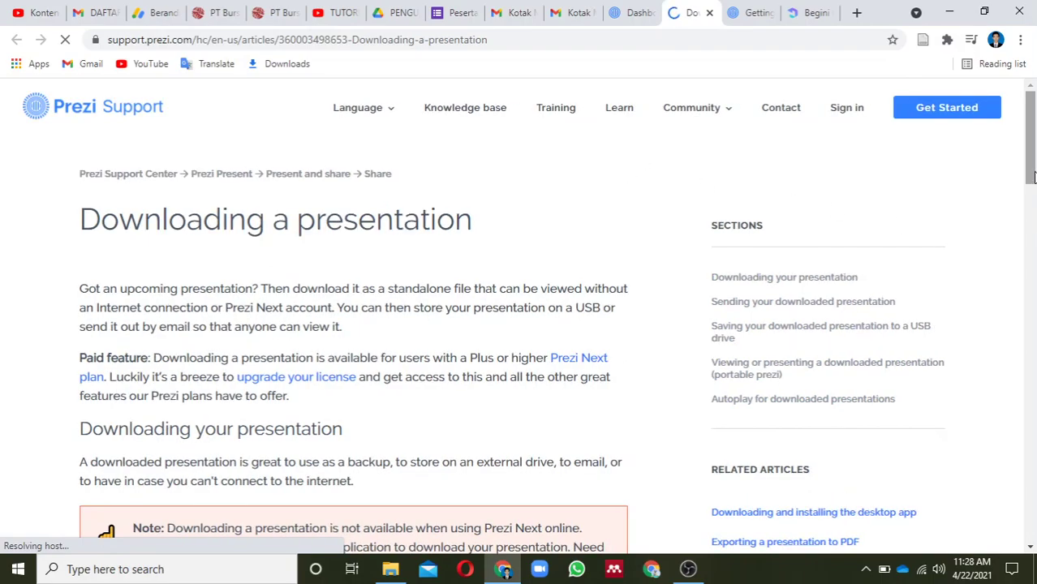
pyautogui.scroll(-2, 1033, 210)
pyautogui.moveTo(1033, 210); pyautogui.dragTo(1032, 327)
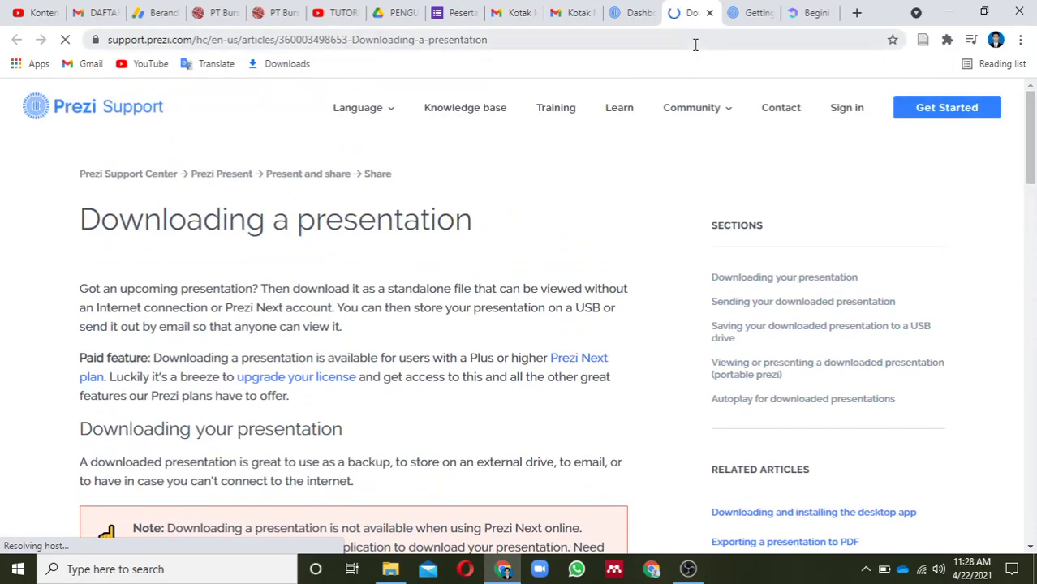
pyautogui.click(617, 13)
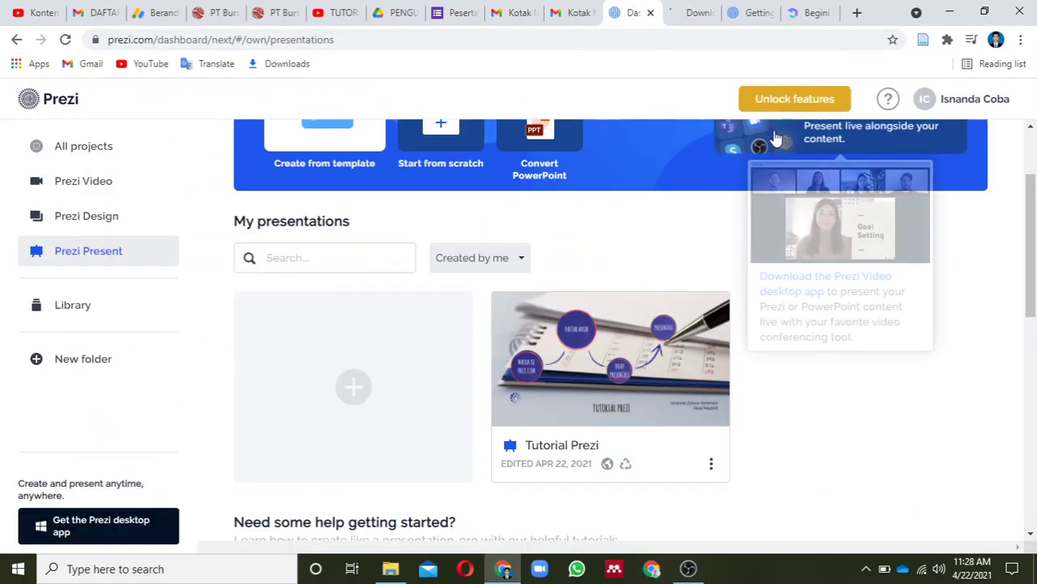
# Open the Tutorial Prezi presentation in presentation view, look at its overview, and return to the dashboard.
pyautogui.moveTo(1034, 306); pyautogui.dragTo(1033, 243)
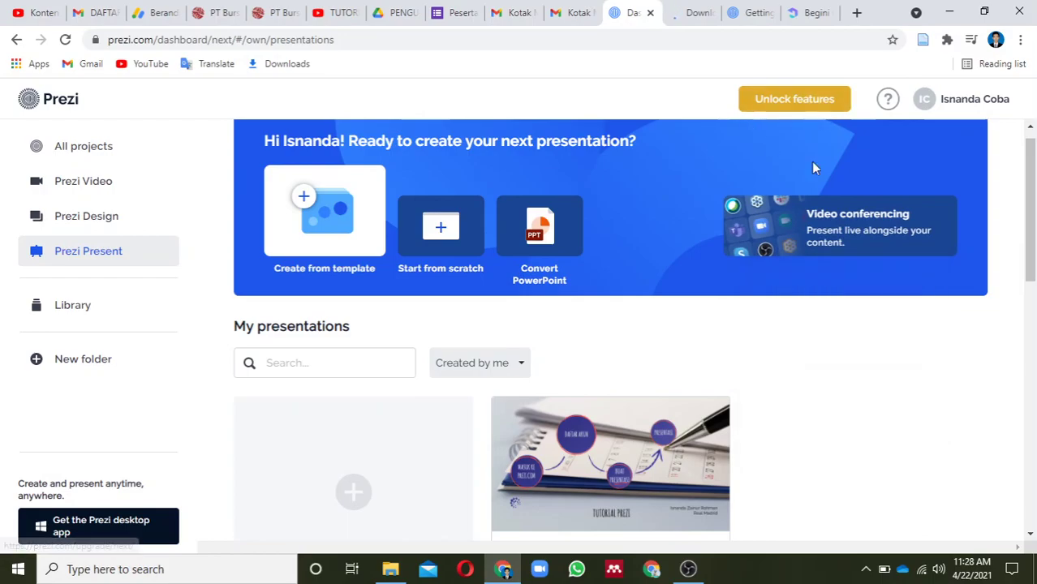
pyautogui.moveTo(1031, 243); pyautogui.dragTo(1032, 254)
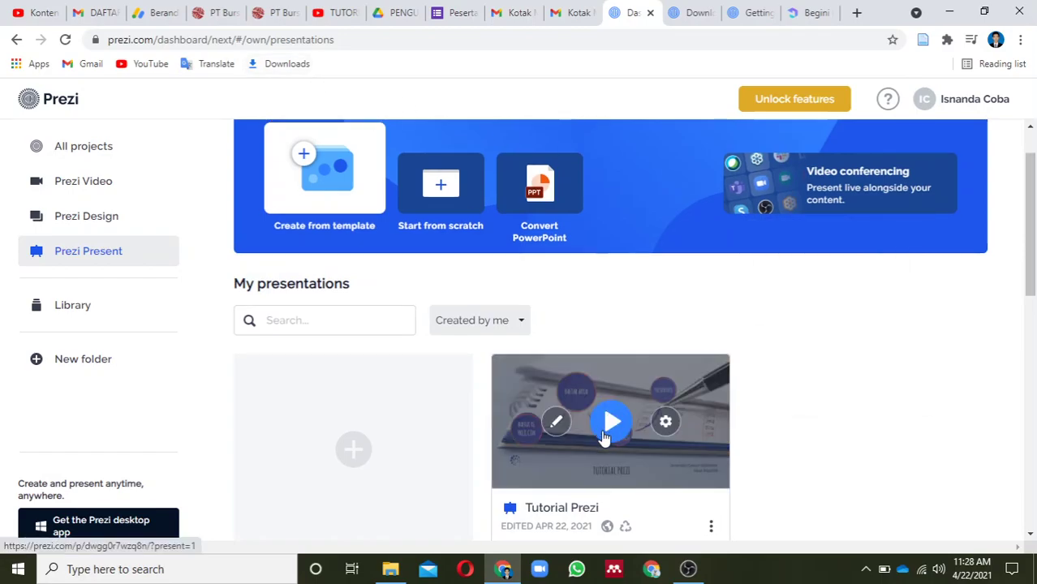
pyautogui.click(610, 436)
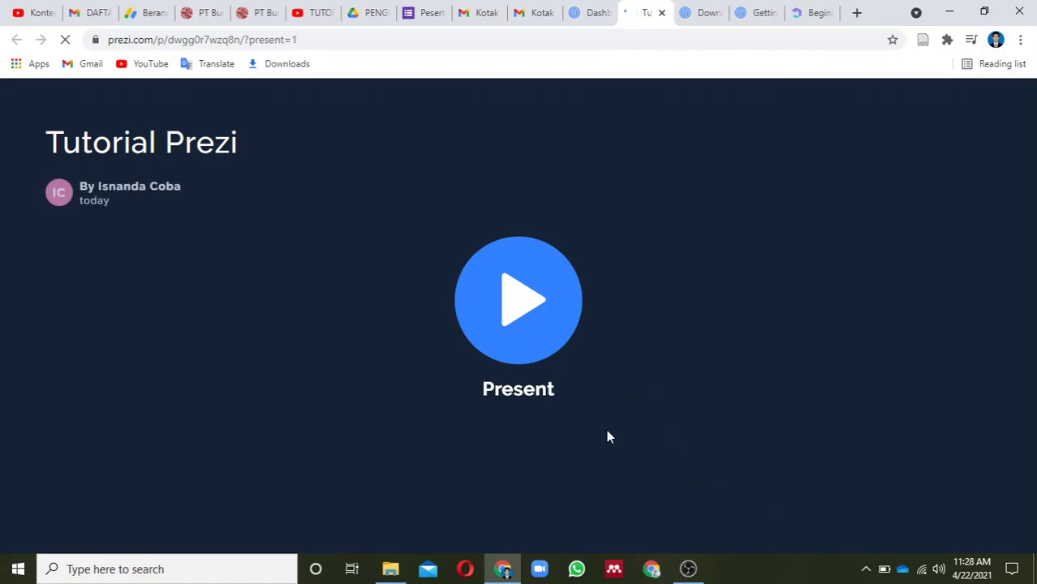
pyautogui.click(523, 345)
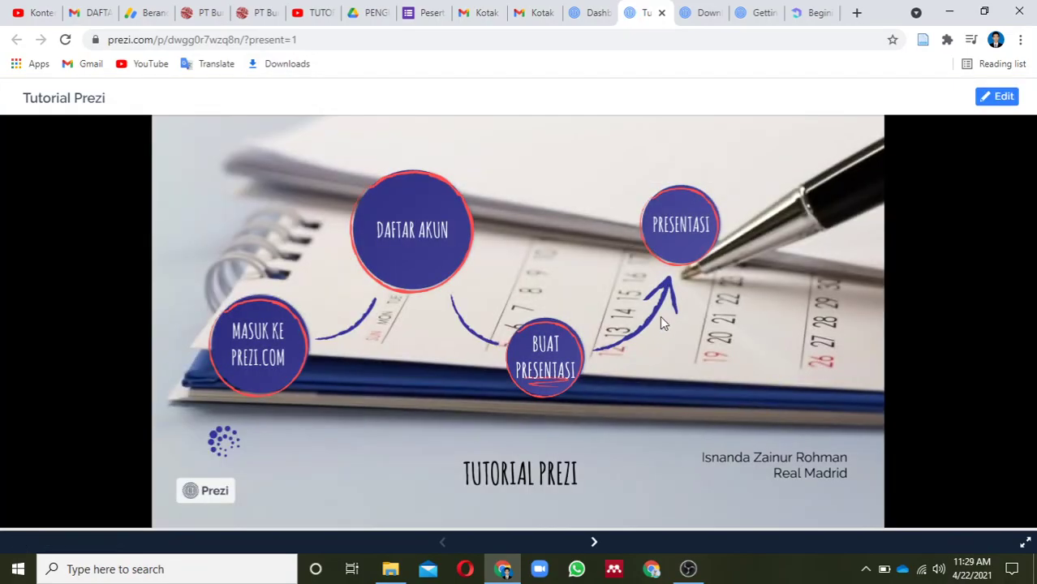
pyautogui.click(591, 18)
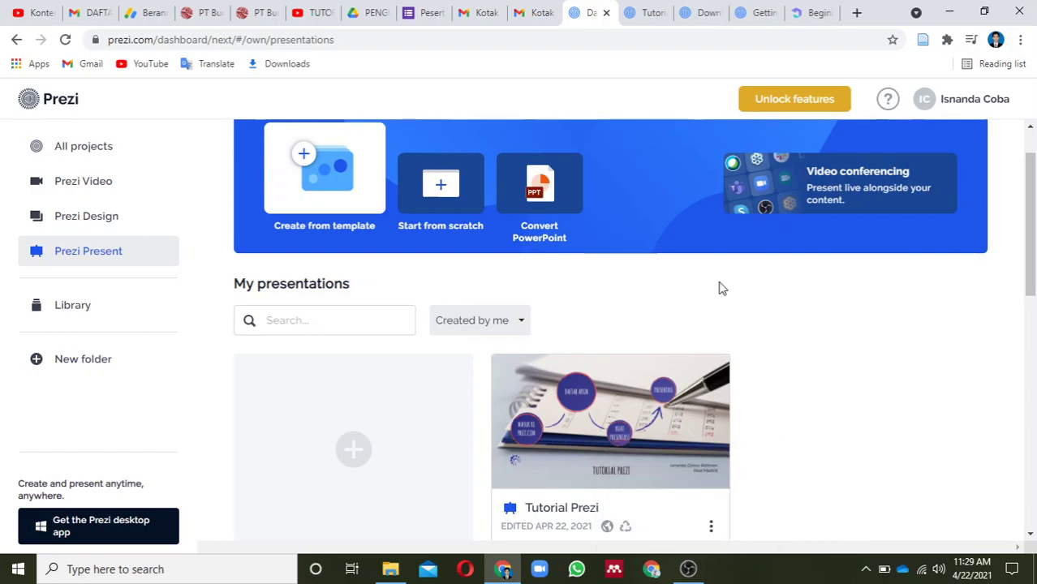
# Review the actions available for the Tutorial Prezi presentation and close the list without choosing one.
pyautogui.moveTo(1031, 242); pyautogui.dragTo(1030, 207)
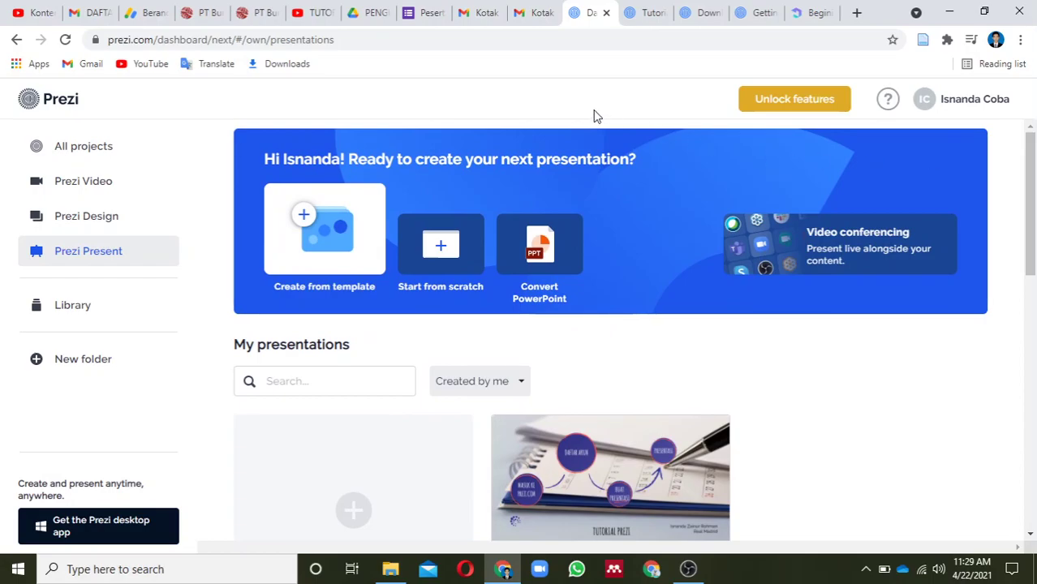
pyautogui.moveTo(1034, 246)
pyautogui.mouseDown()
pyautogui.moveTo(1033, 268)
pyautogui.moveTo(1032, 232)
pyautogui.mouseUp()
pyautogui.scroll(-1, 1028, 282)
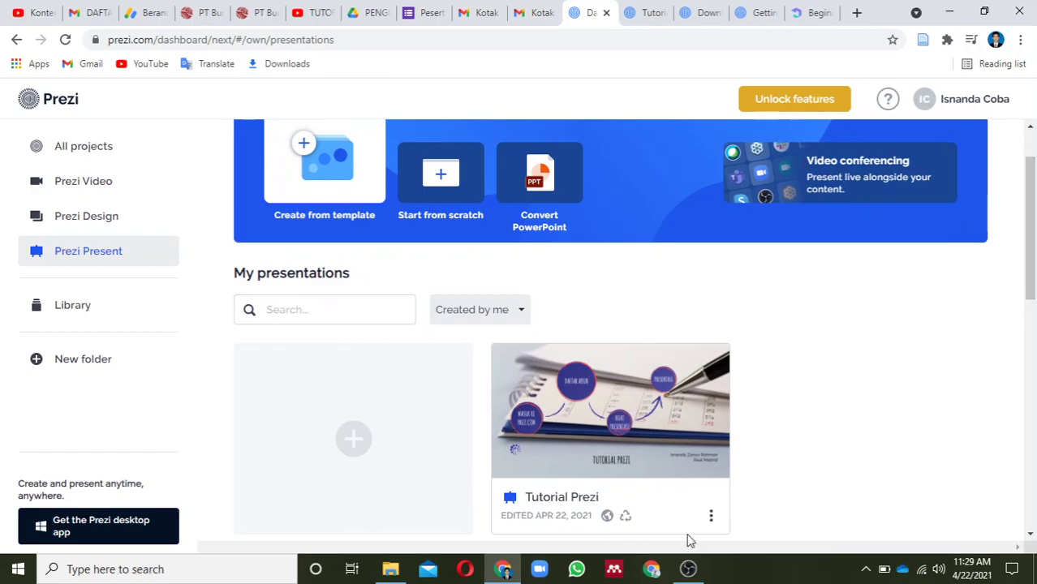
pyautogui.click(711, 525)
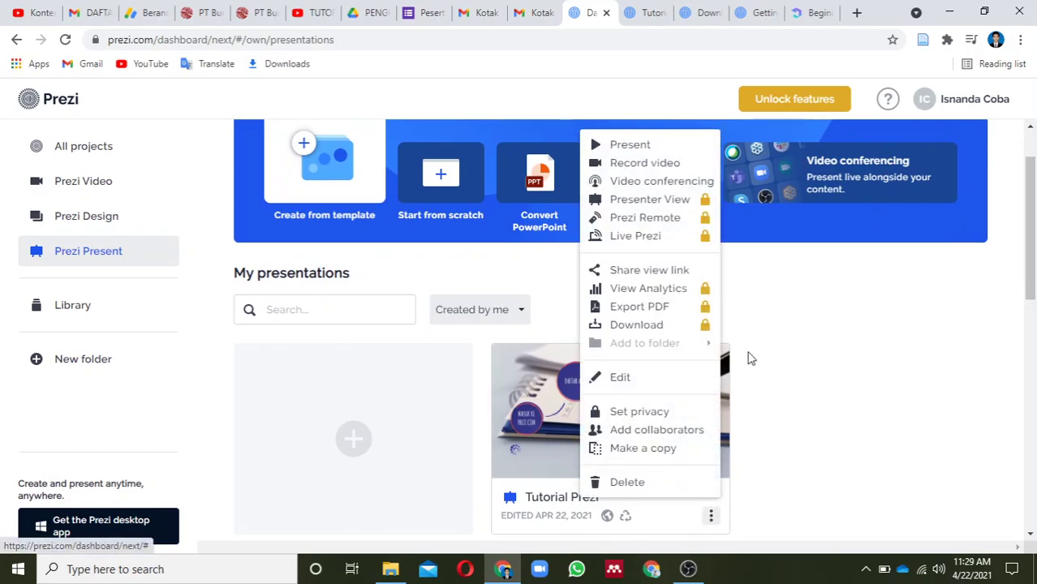
pyautogui.click(792, 353)
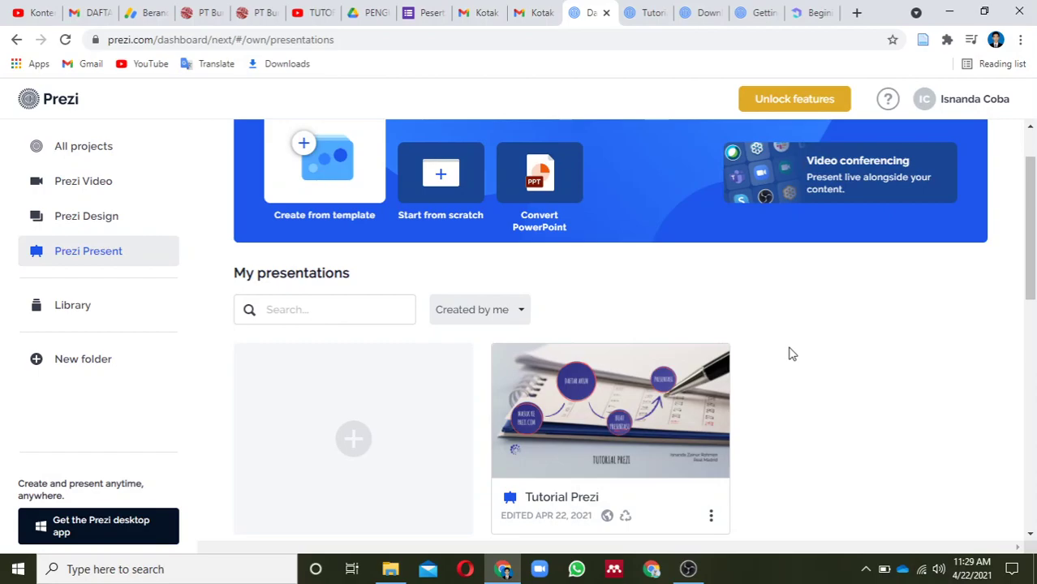
# Check which plan the Download action of Tutorial Prezi requires and dismiss the list of actions.
pyautogui.moveTo(1023, 294); pyautogui.dragTo(1029, 266)
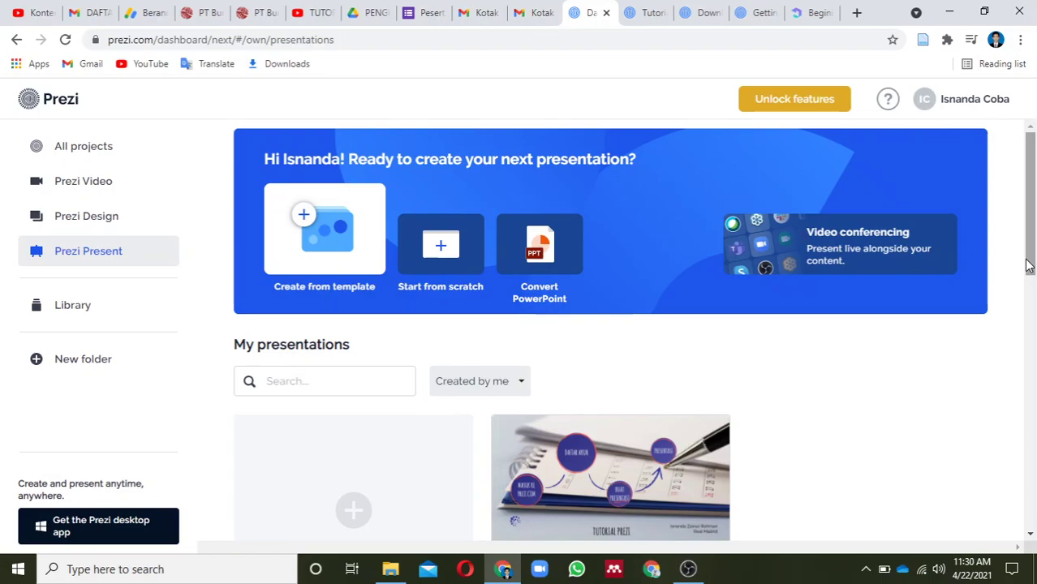
pyautogui.moveTo(1032, 261); pyautogui.dragTo(1031, 253)
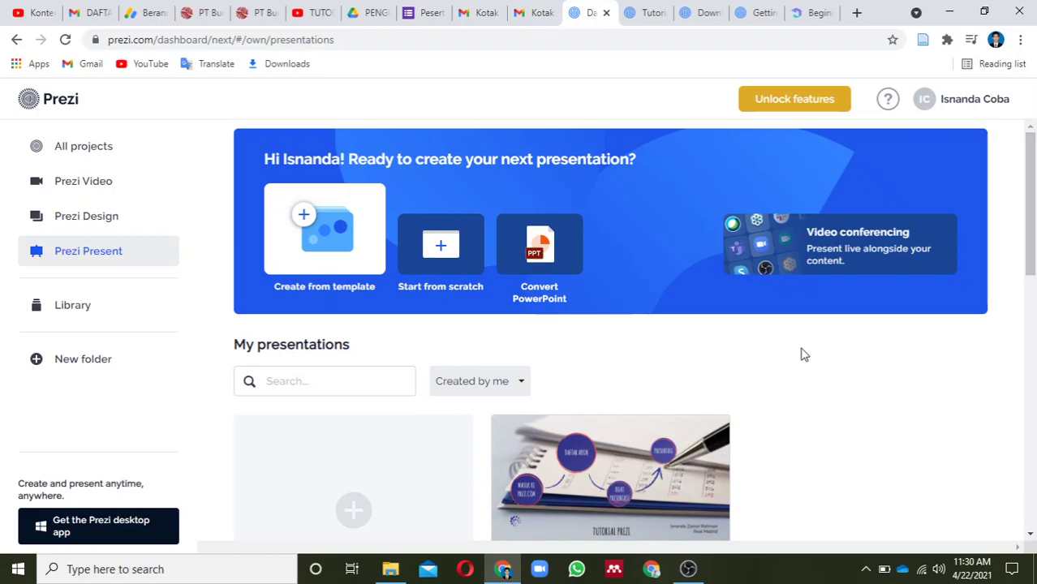
pyautogui.moveTo(1032, 271); pyautogui.dragTo(1032, 299)
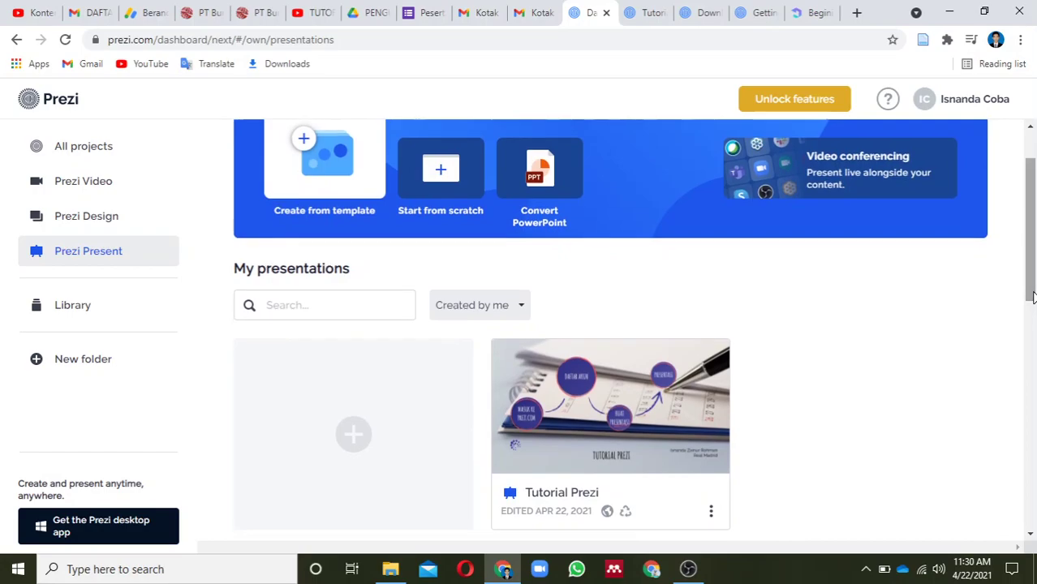
pyautogui.click(710, 513)
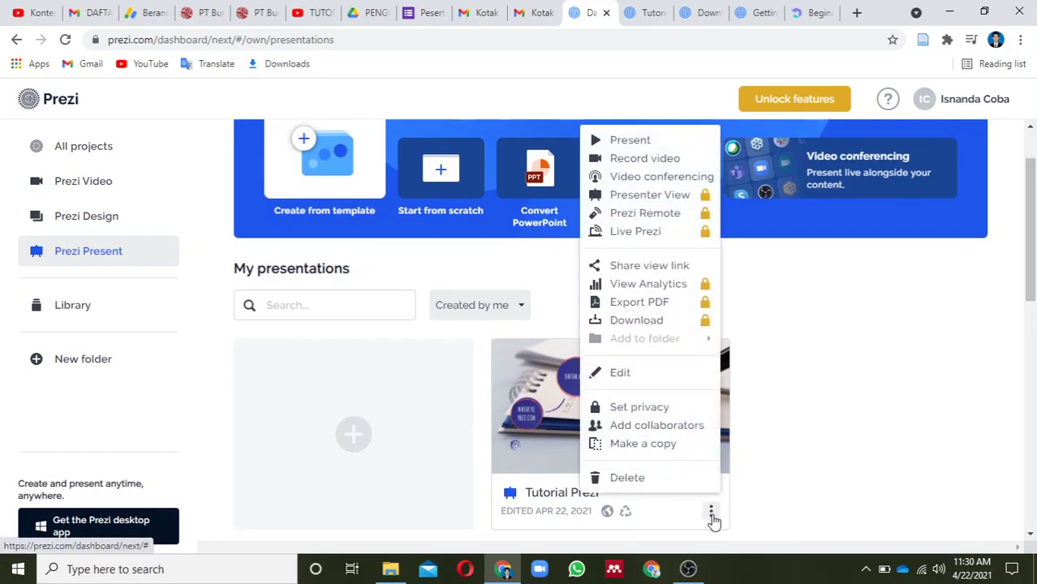
pyautogui.moveTo(703, 334)
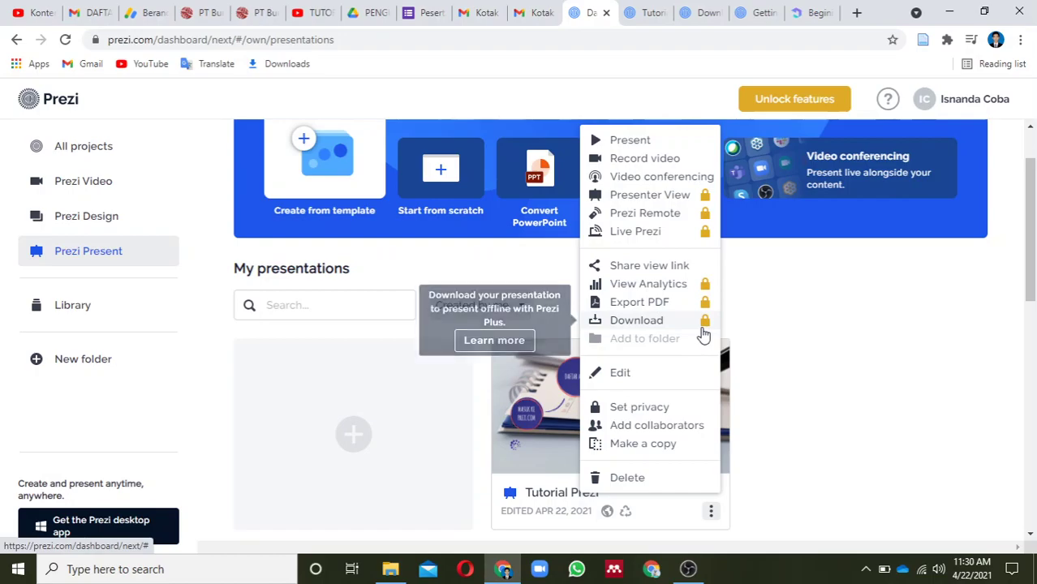
pyautogui.click(775, 331)
pyautogui.scroll(1, 1032, 239)
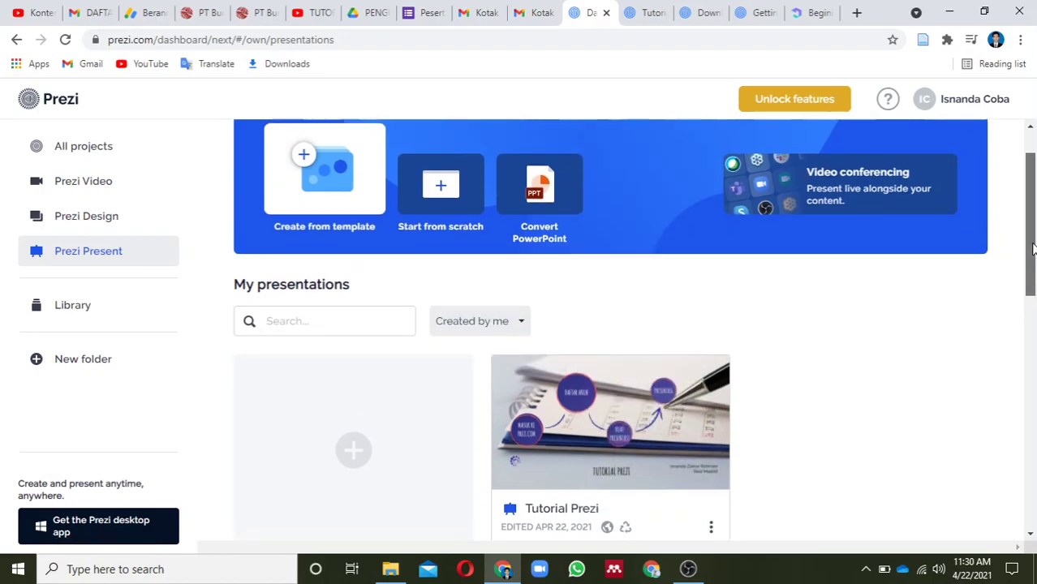
pyautogui.moveTo(1032, 239); pyautogui.dragTo(1032, 249)
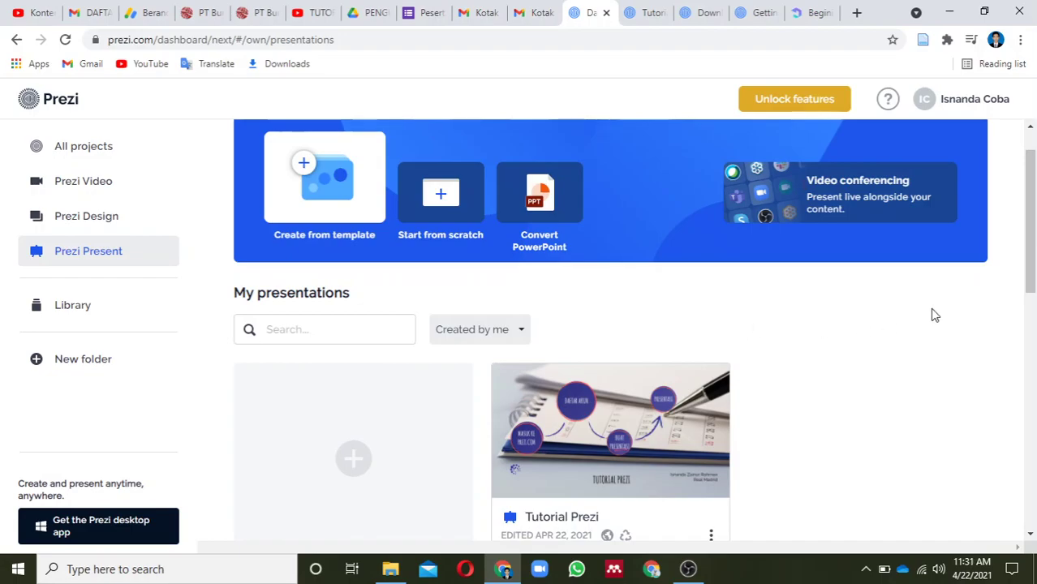
pyautogui.moveTo(1028, 288)
pyautogui.mouseDown()
pyautogui.moveTo(1029, 272)
pyautogui.moveTo(1029, 281)
pyautogui.mouseUp()
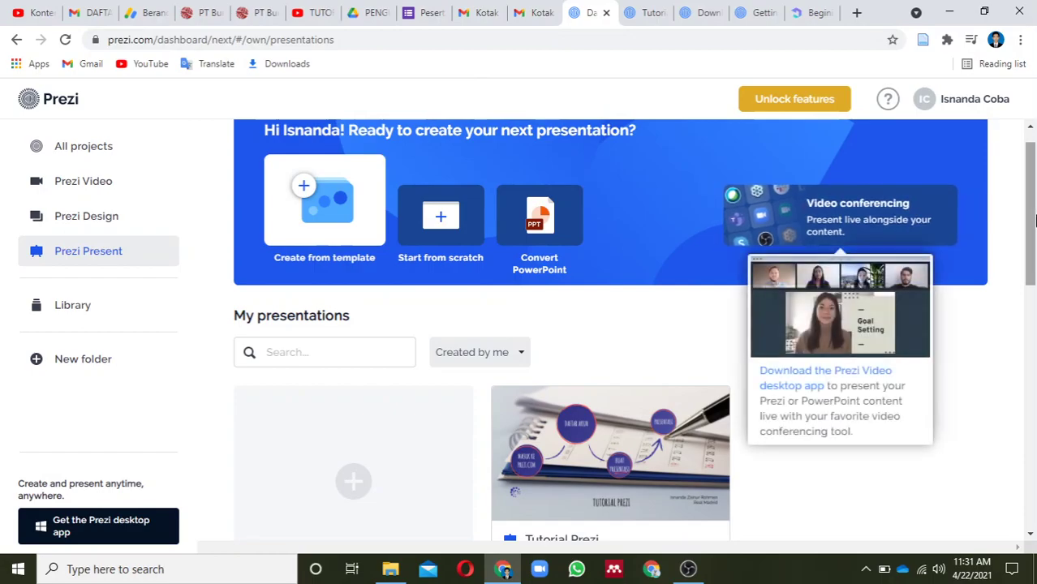
pyautogui.moveTo(1031, 218); pyautogui.dragTo(1033, 235)
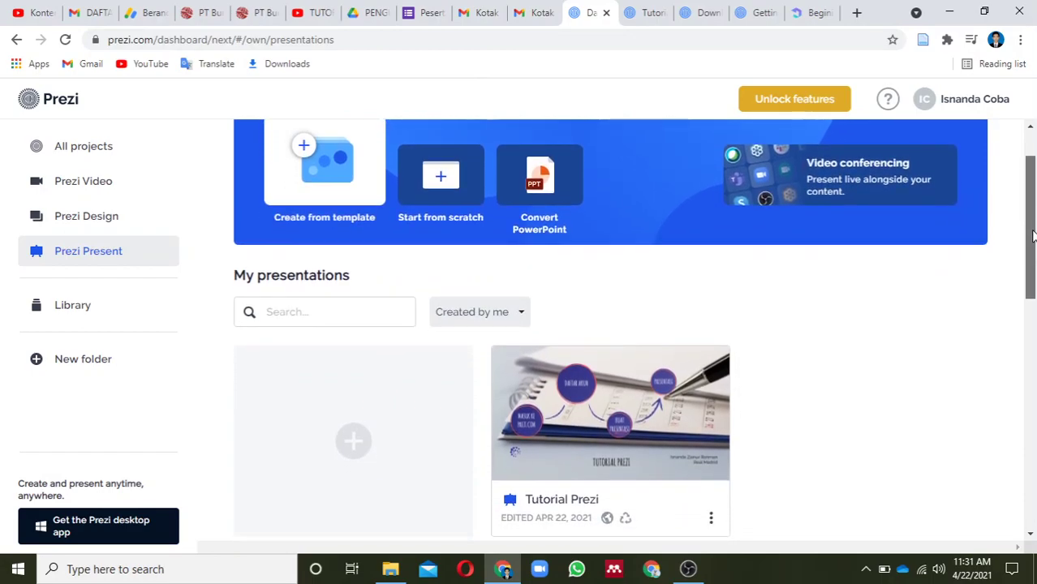